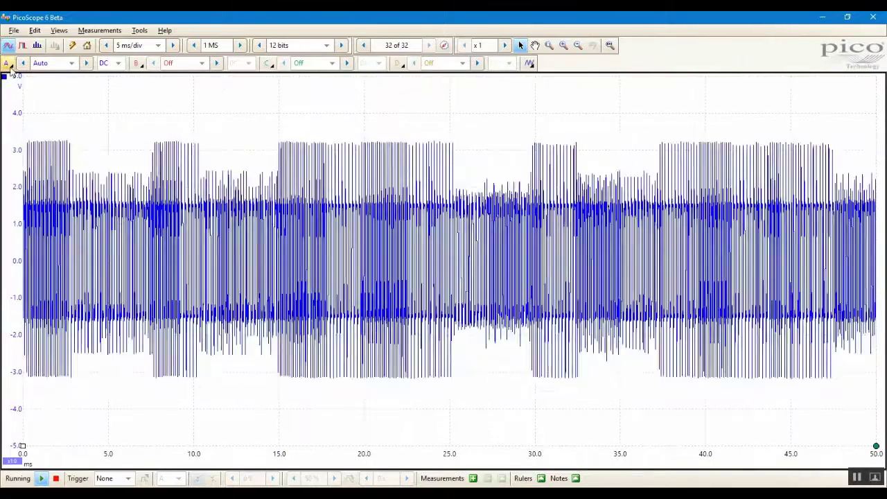
# Give channel A a x10 probe setting and a ±50 V input range.
pyautogui.click(8, 64)
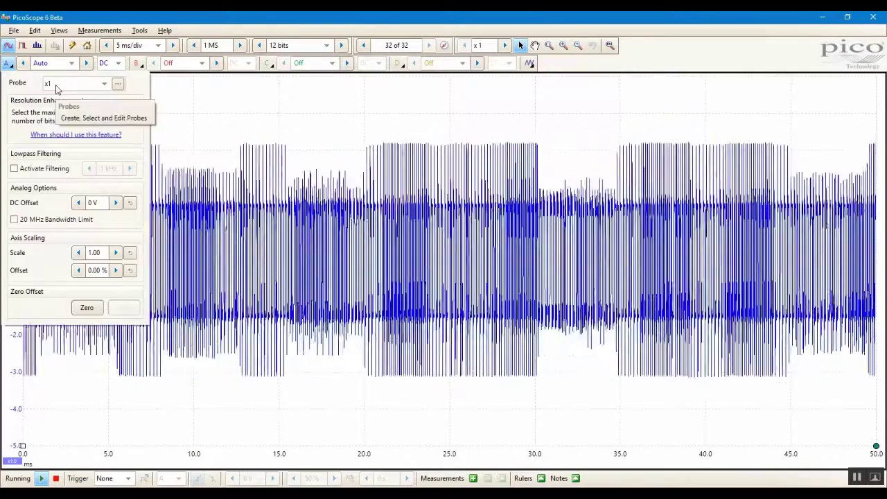
pyautogui.click(57, 85)
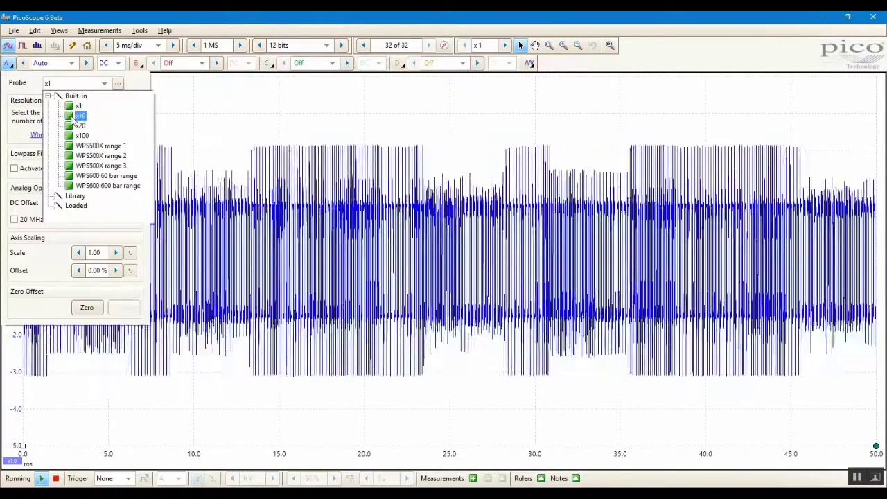
pyautogui.click(73, 117)
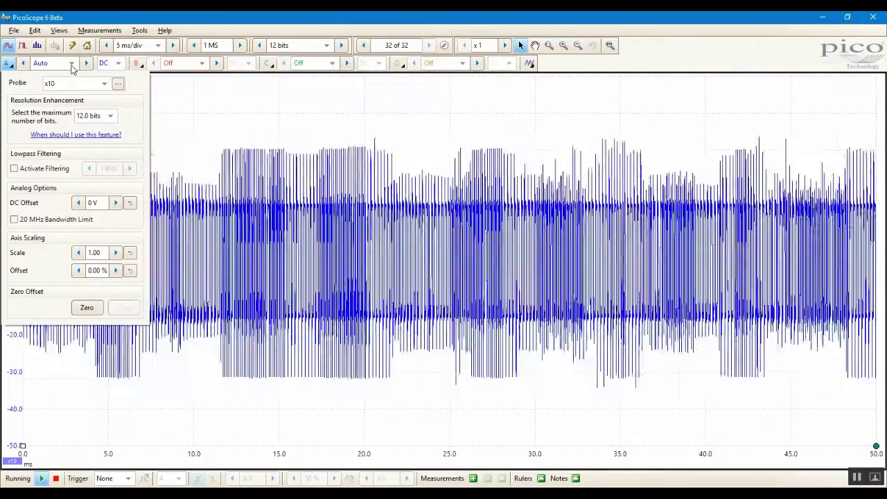
pyautogui.click(72, 63)
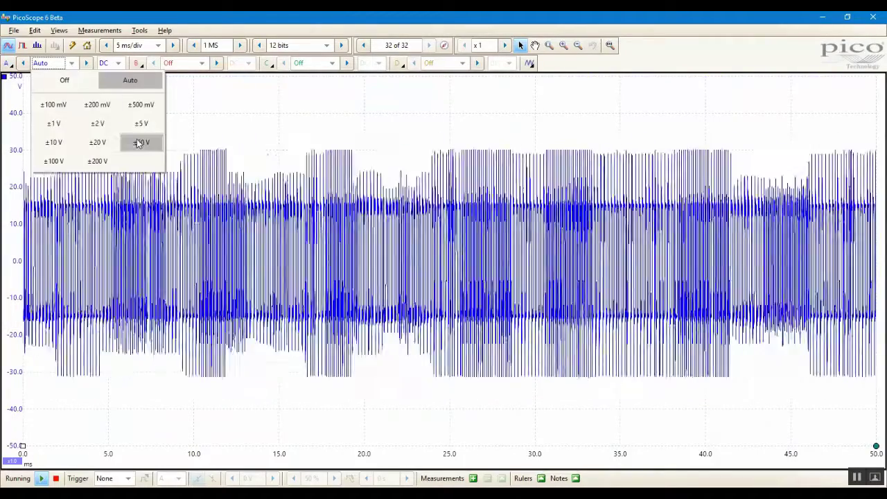
pyautogui.click(140, 143)
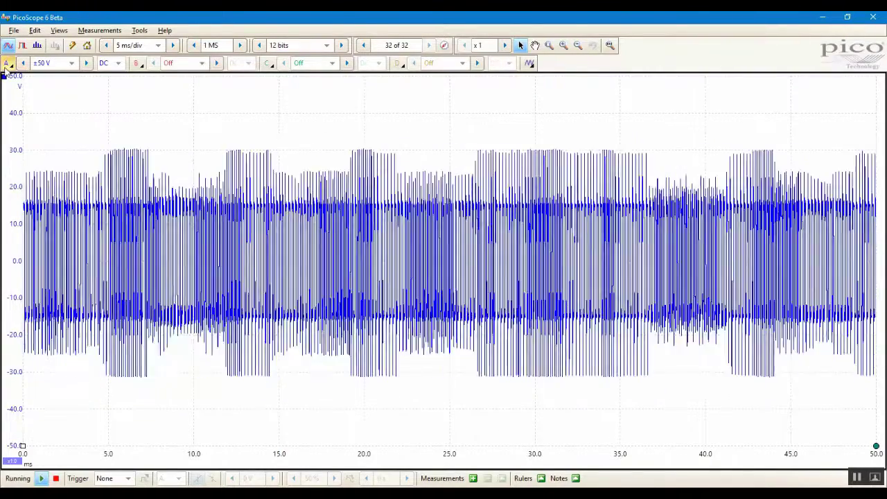
# Activate filtering on channel A with a 20 kHz lowpass cutoff.
pyautogui.click(6, 63)
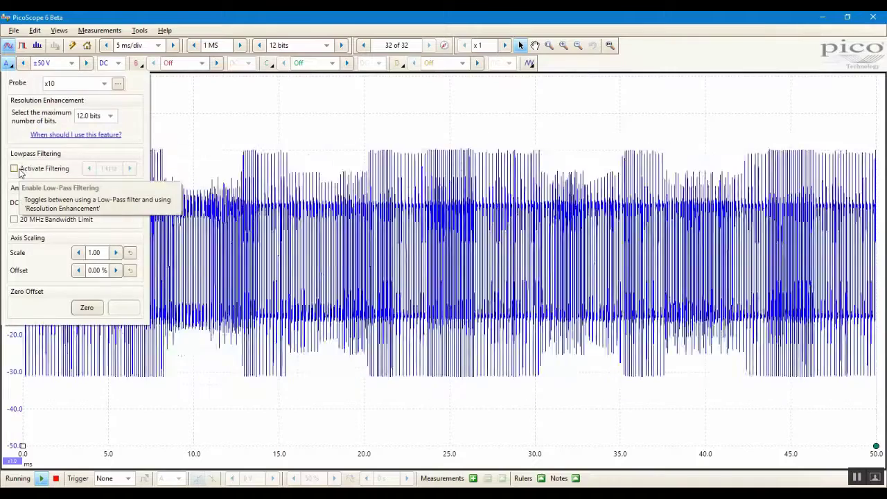
pyautogui.click(20, 171)
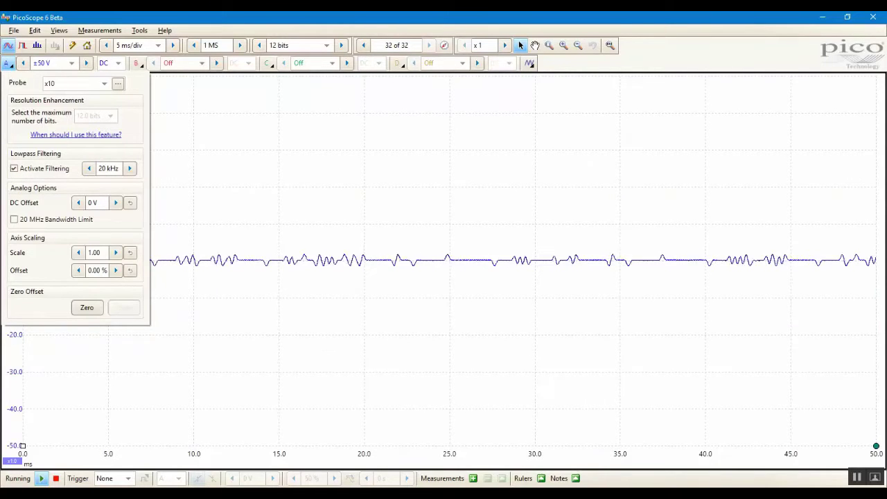
pyautogui.press('Return')
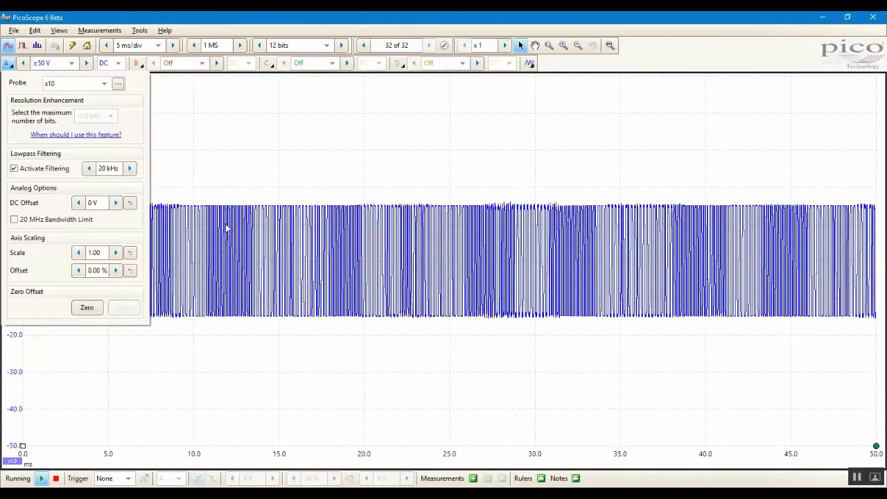
# Change the trigger mode in the bottom toolbar to Repeat.
pyautogui.click(125, 478)
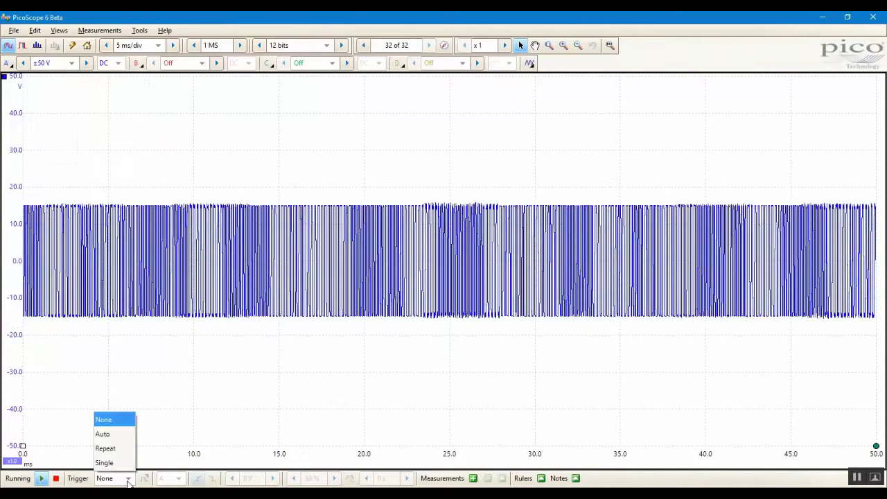
pyautogui.click(126, 453)
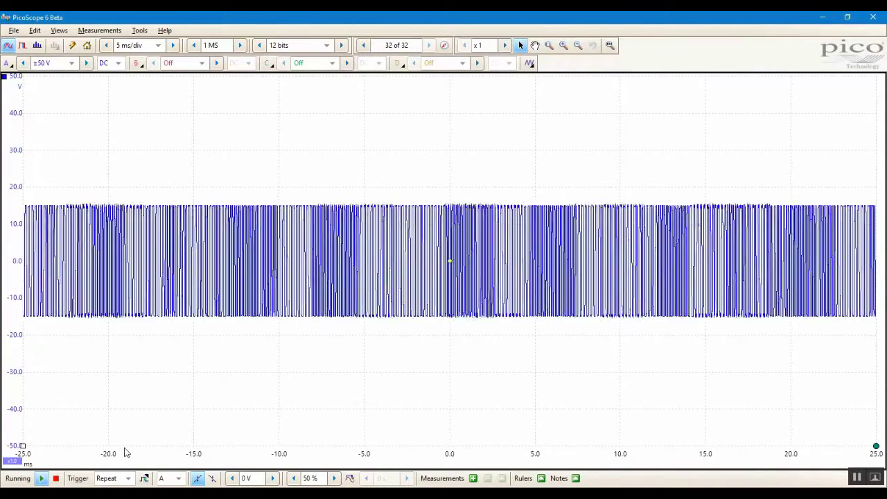
# Create a DCC decoder from Tools > Serial Decoding.
pyautogui.click(139, 31)
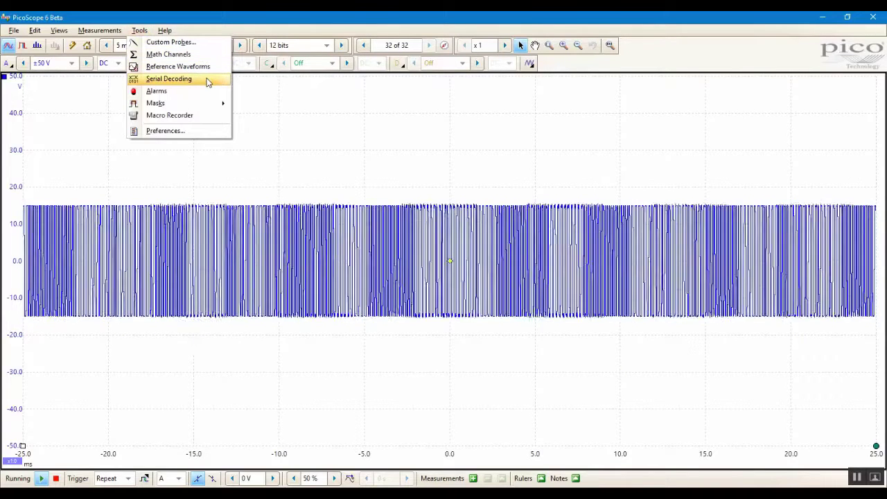
pyautogui.click(205, 79)
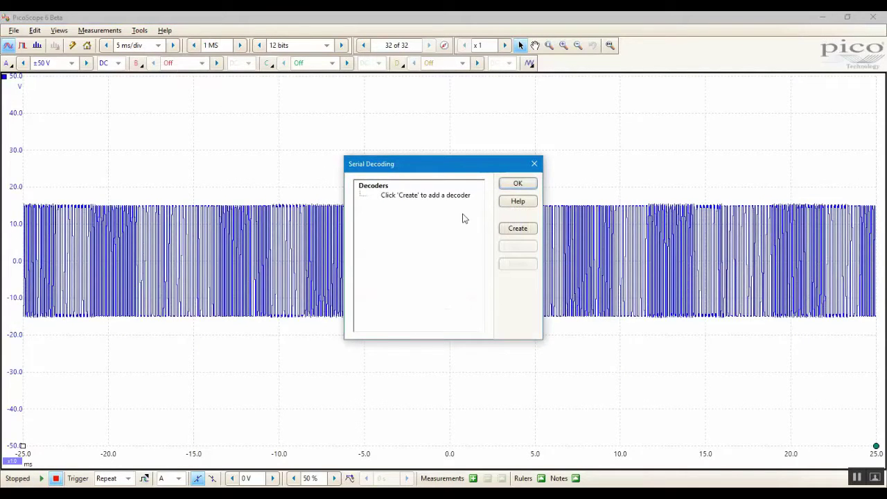
pyautogui.click(511, 229)
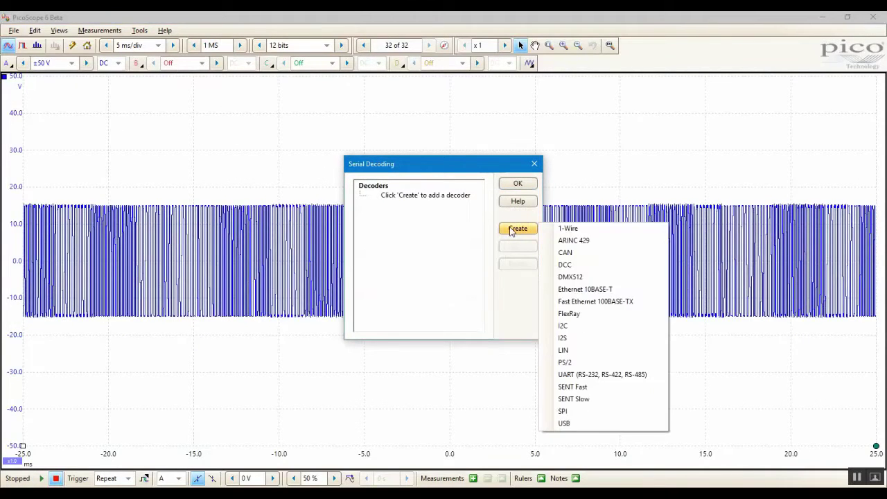
pyautogui.click(593, 268)
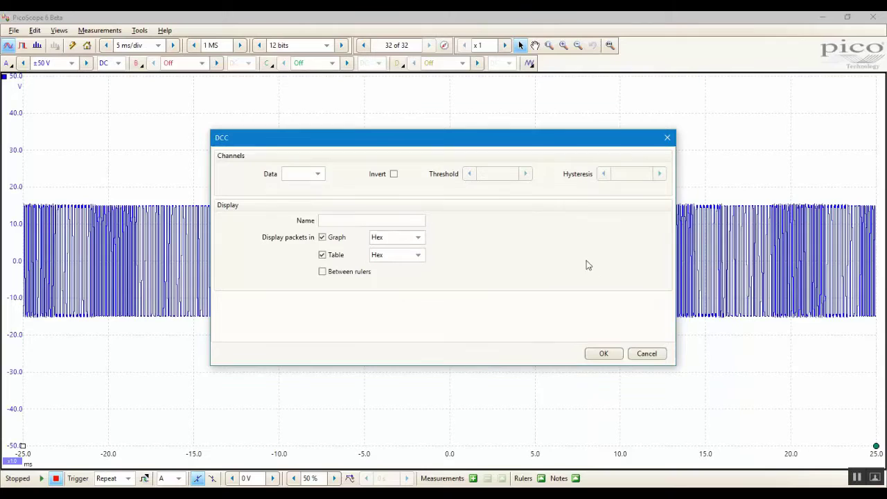
# Decode data from channel A with a 5 V threshold and 0 V hysteresis.
pyautogui.click(318, 179)
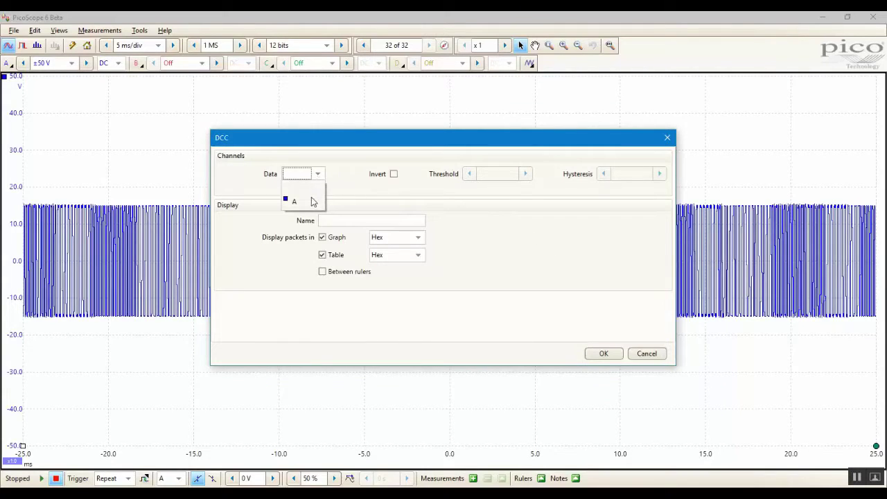
pyautogui.click(310, 203)
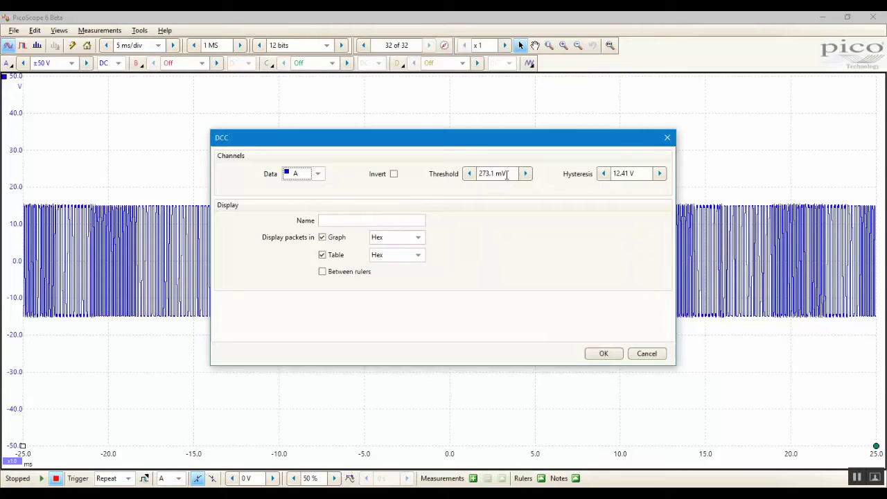
pyautogui.moveTo(507, 175); pyautogui.dragTo(476, 175)
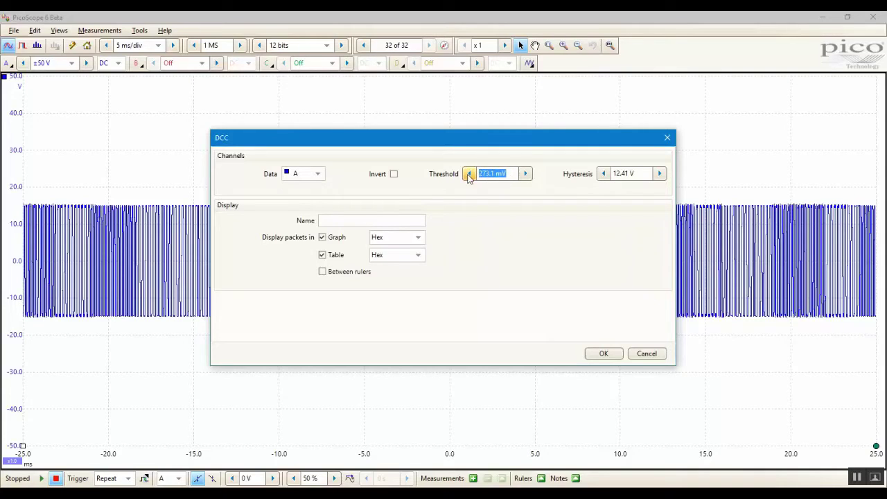
pyautogui.write('5 V')
pyautogui.moveTo(636, 174); pyautogui.dragTo(605, 176)
pyautogui.write('0 ')
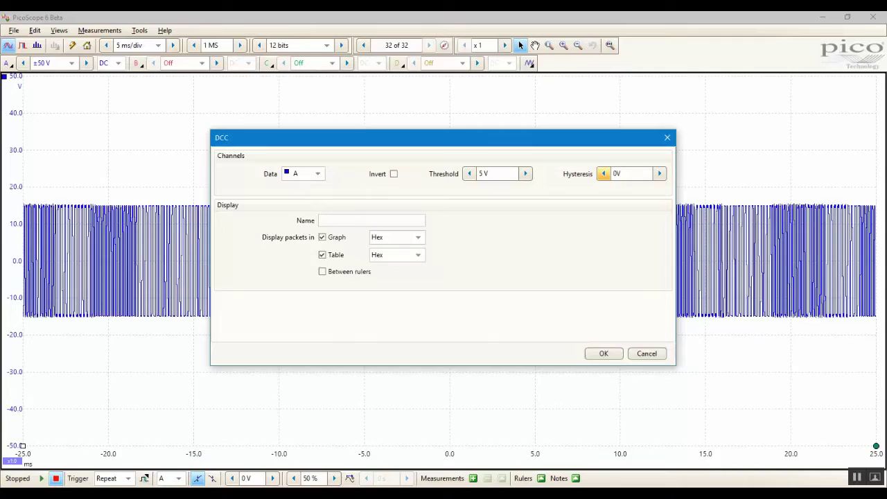
pyautogui.write('V')
# Name the decoder 'DCC Decode', set its table format to Binary, and confirm.
pyautogui.click(402, 222)
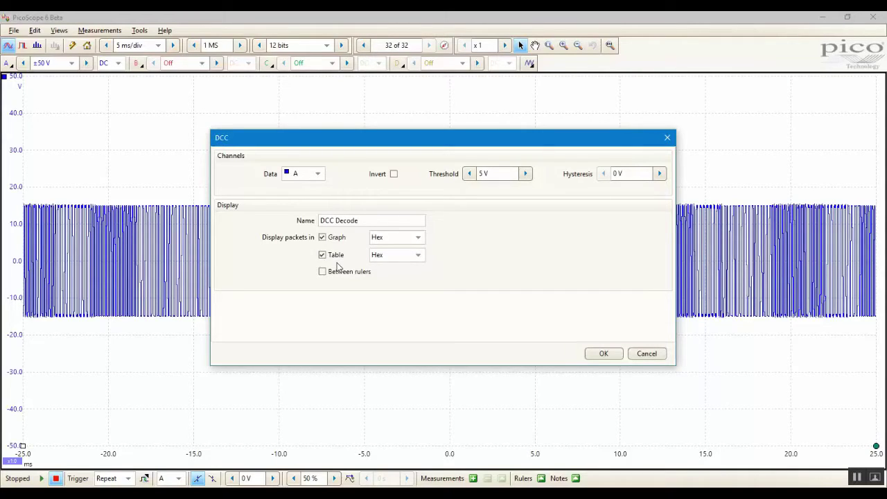
pyautogui.click(394, 260)
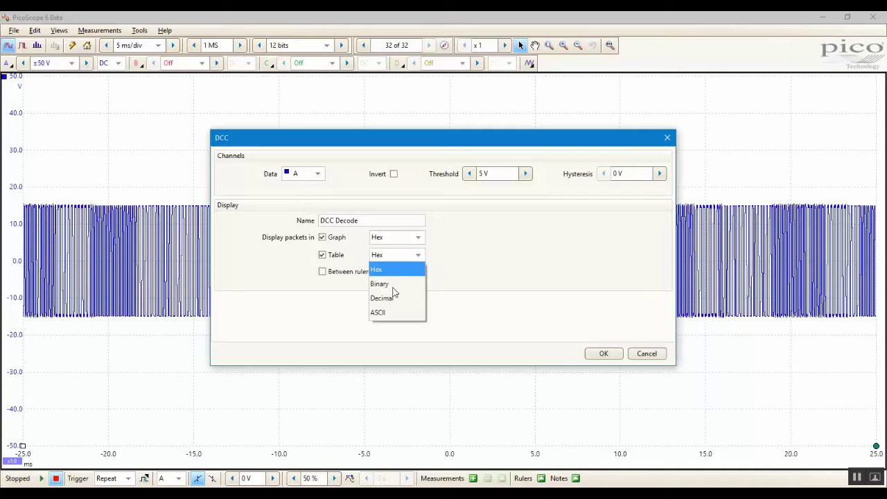
pyautogui.click(392, 288)
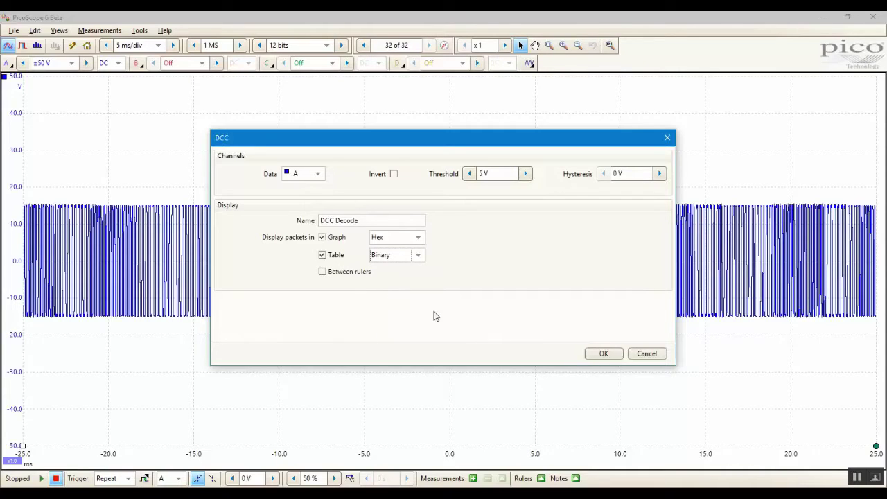
pyautogui.click(600, 354)
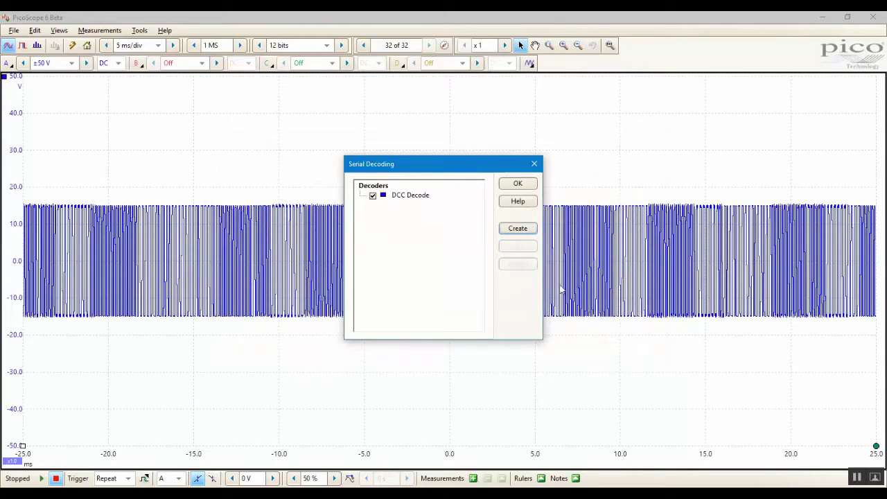
# Apply the DCC decoder to show packets and the binary table, then resume live capture.
pyautogui.click(517, 184)
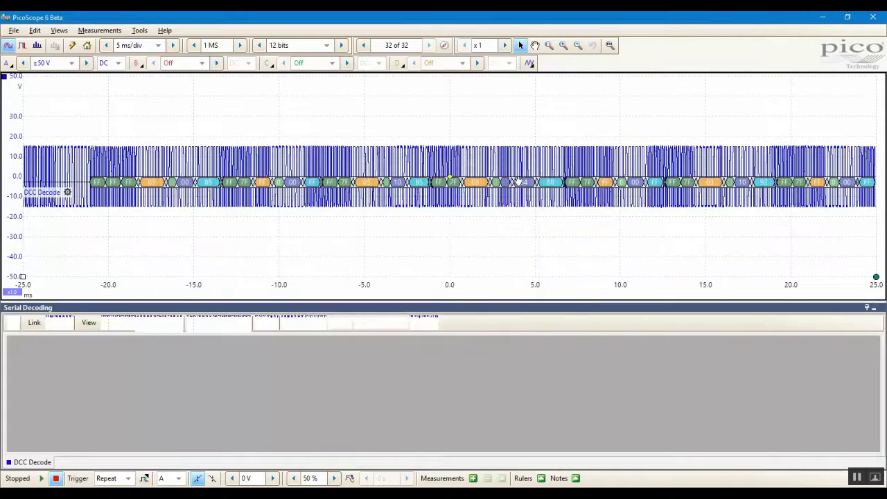
pyautogui.moveTo(519, 181)
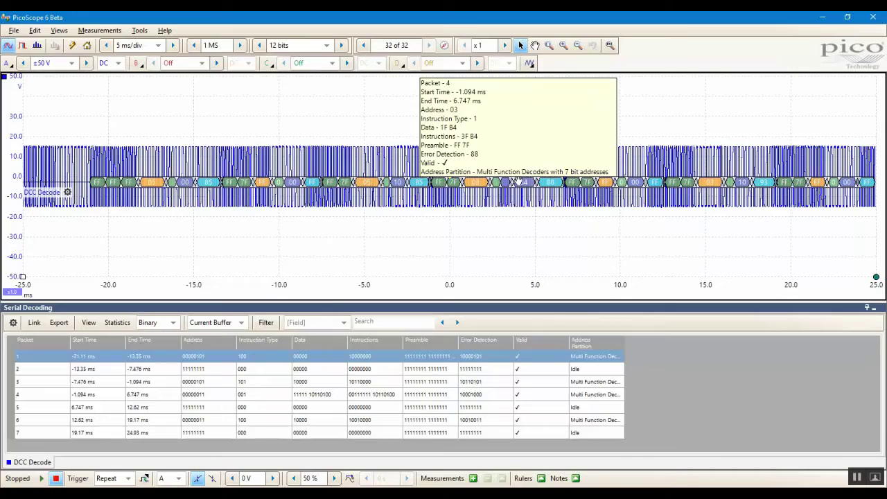
pyautogui.click(41, 479)
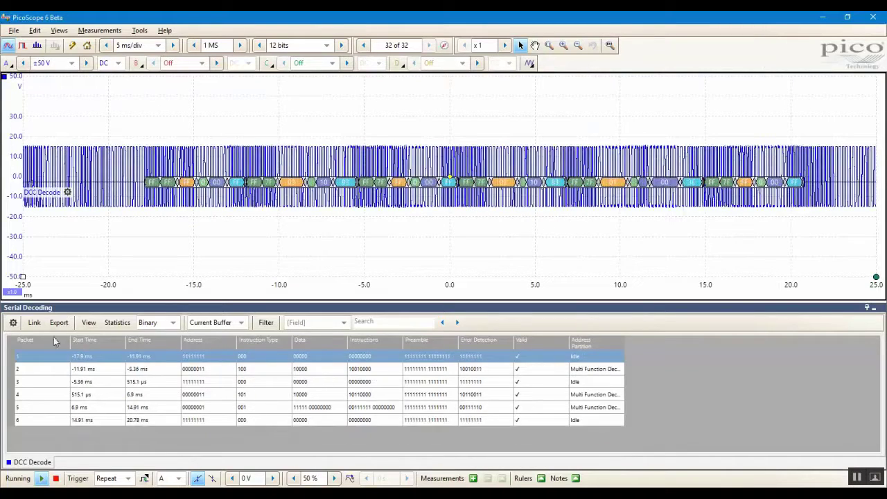
# Browse for a CSV link file in the Waveforms > DCC Decoding folder.
pyautogui.click(34, 322)
pyautogui.click(57, 336)
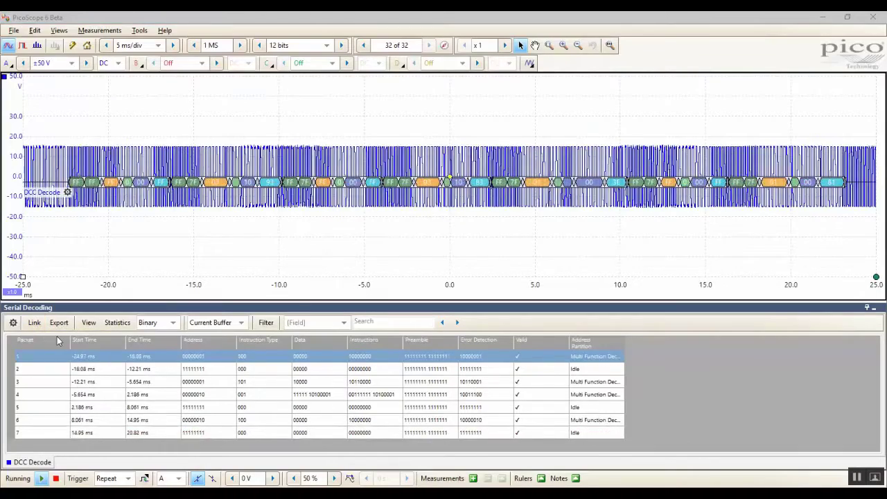
pyautogui.click(376, 255)
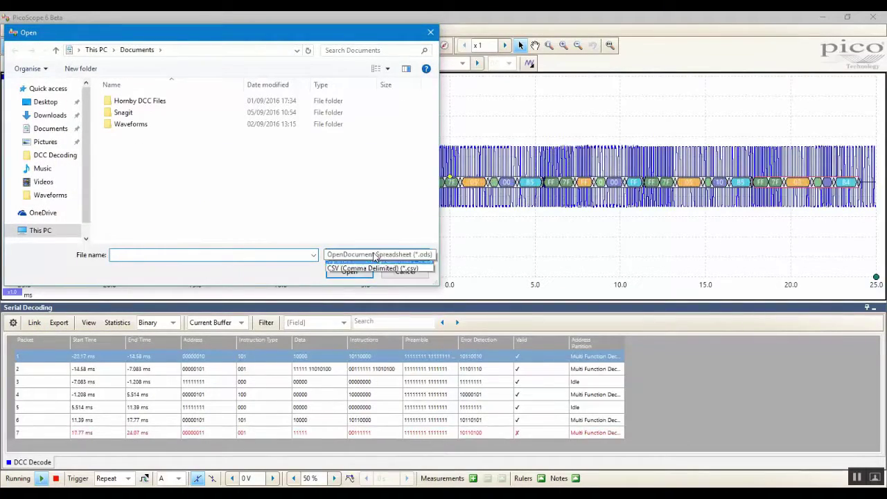
pyautogui.click(373, 267)
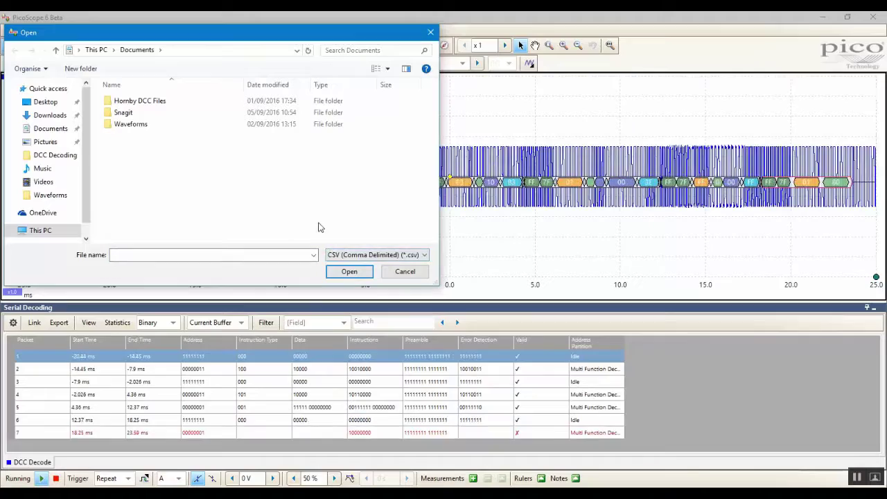
pyautogui.doubleClick(135, 124)
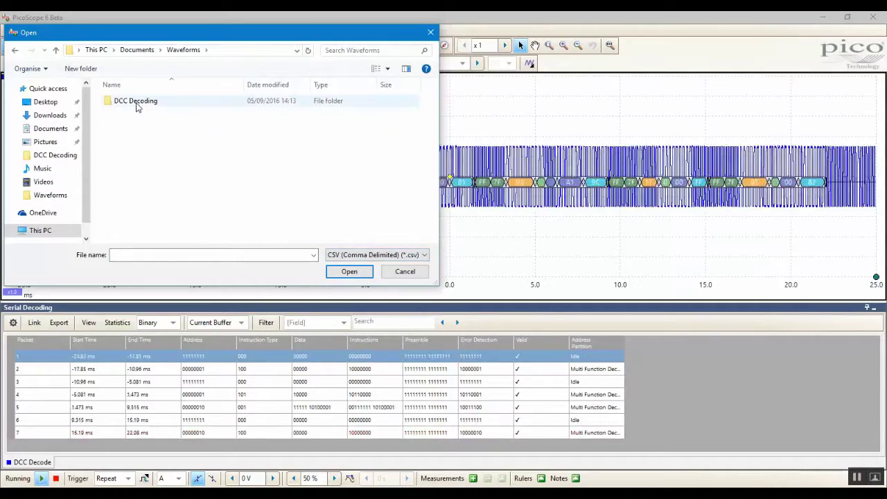
pyautogui.doubleClick(137, 104)
pyautogui.doubleClick(138, 106)
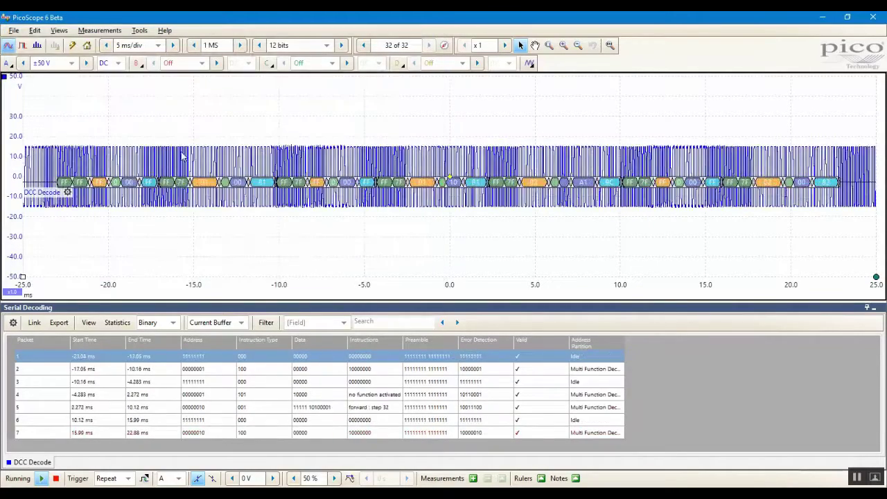